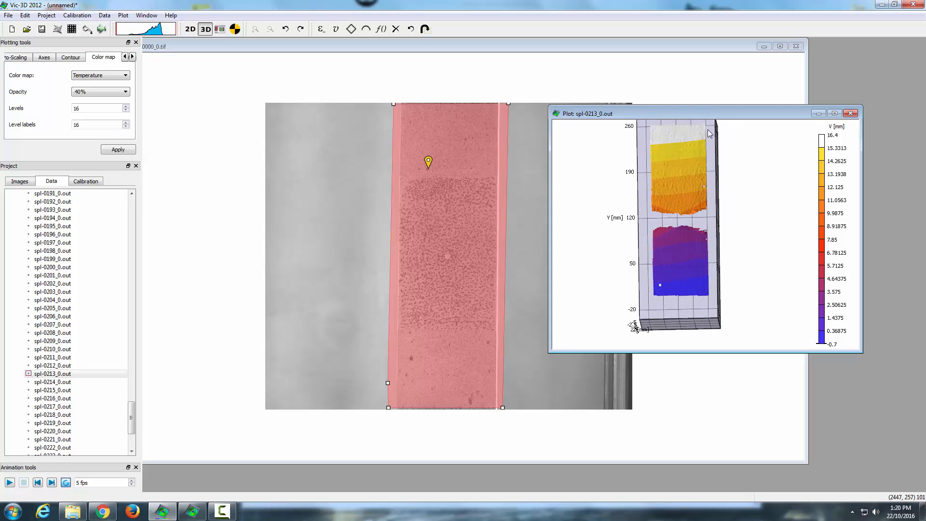
Step: Move the plot window closer over the specimen image and look through the plot options and available color maps
drag(712, 114, 630, 122)
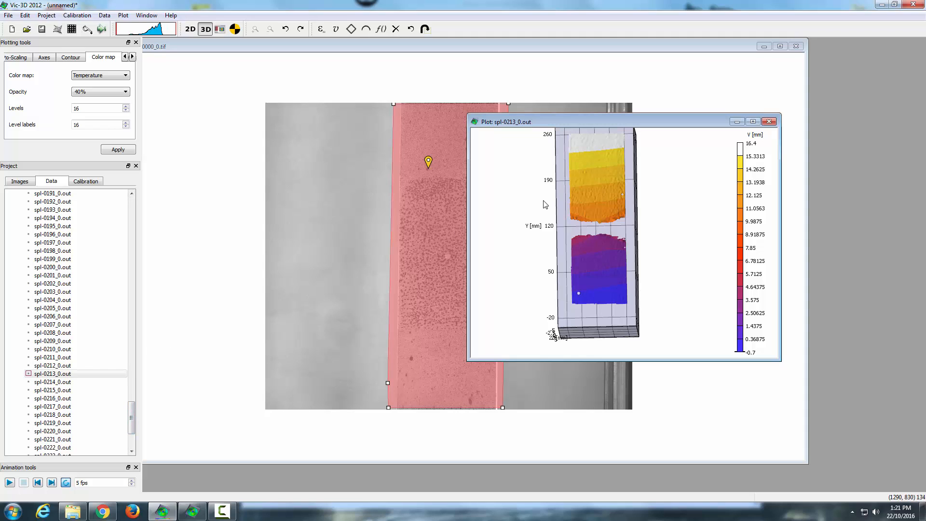
right_click(557, 209)
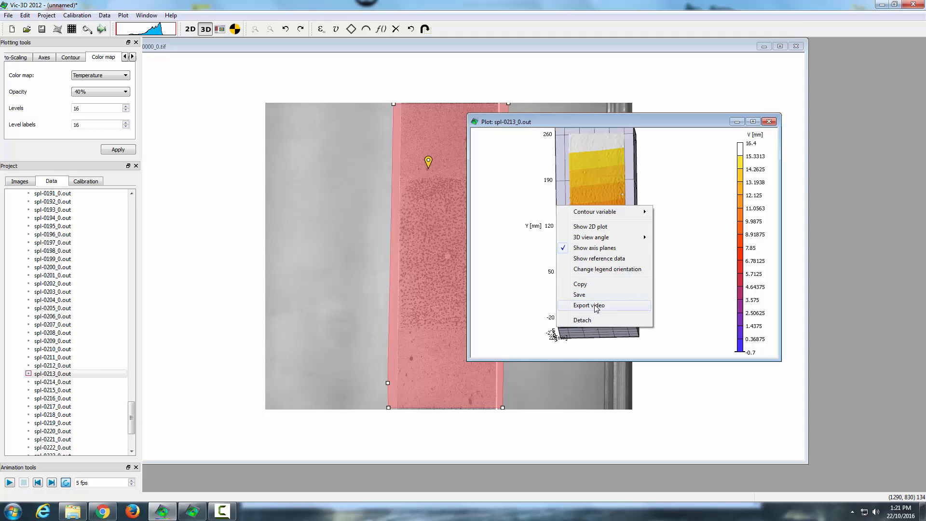
click(693, 295)
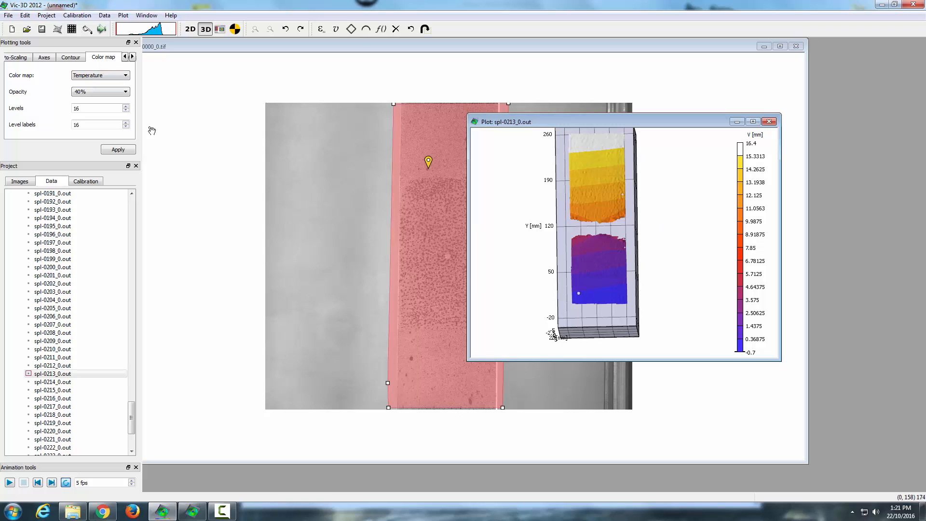
click(126, 75)
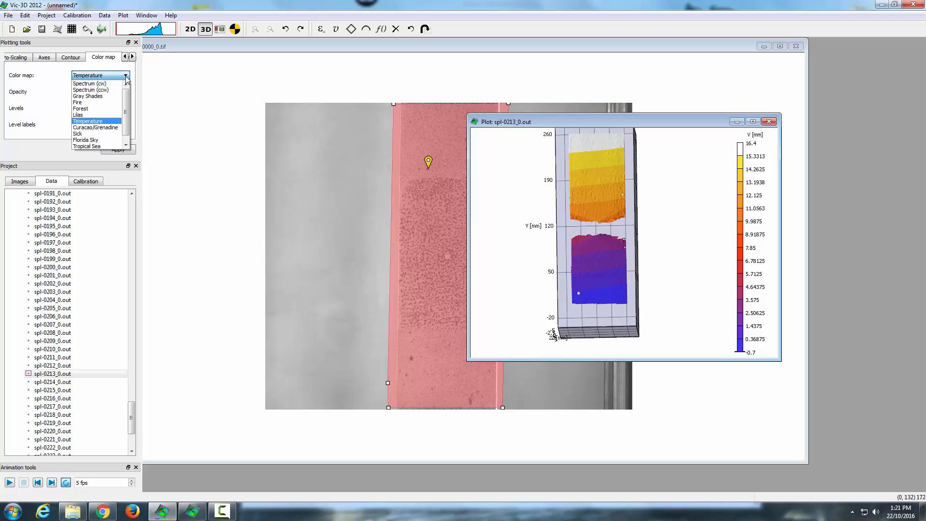
click(126, 78)
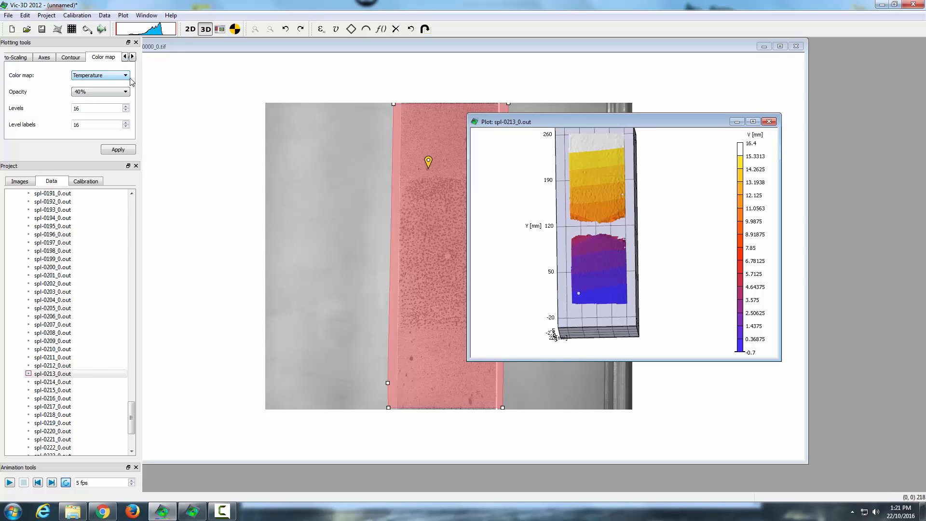
Step: Try the contour color map with 64 levels and with only 2 levels
click(126, 106)
click(126, 110)
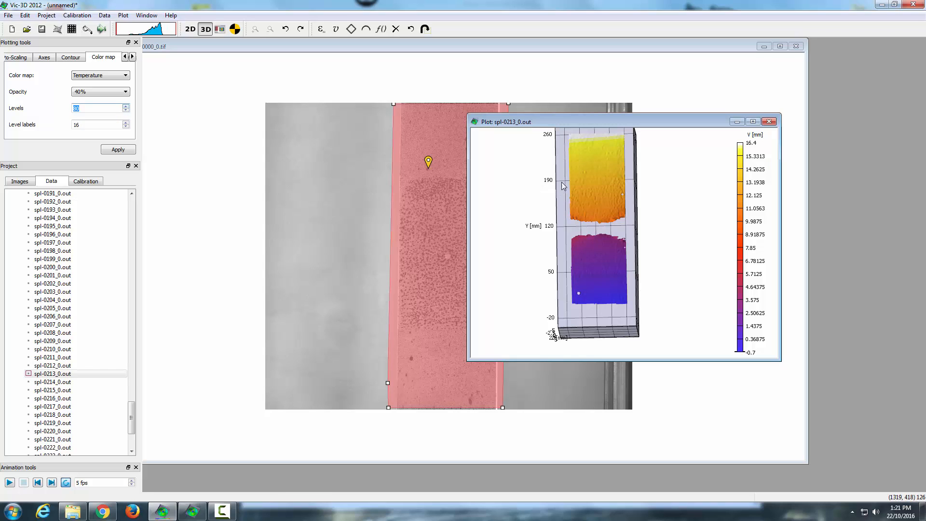
click(126, 110)
click(126, 110)
click(126, 112)
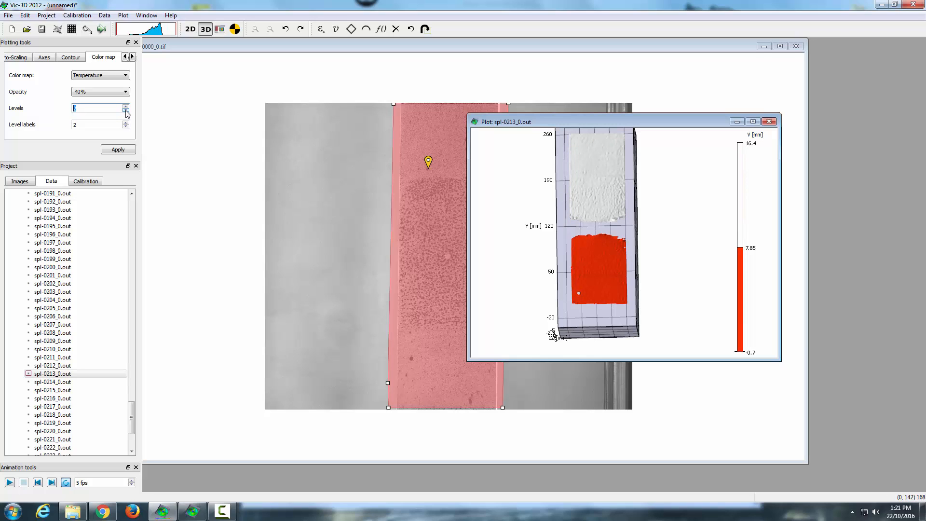
Step: Try 34 color map levels with different numbers of level labels in the plot legend
click(126, 107)
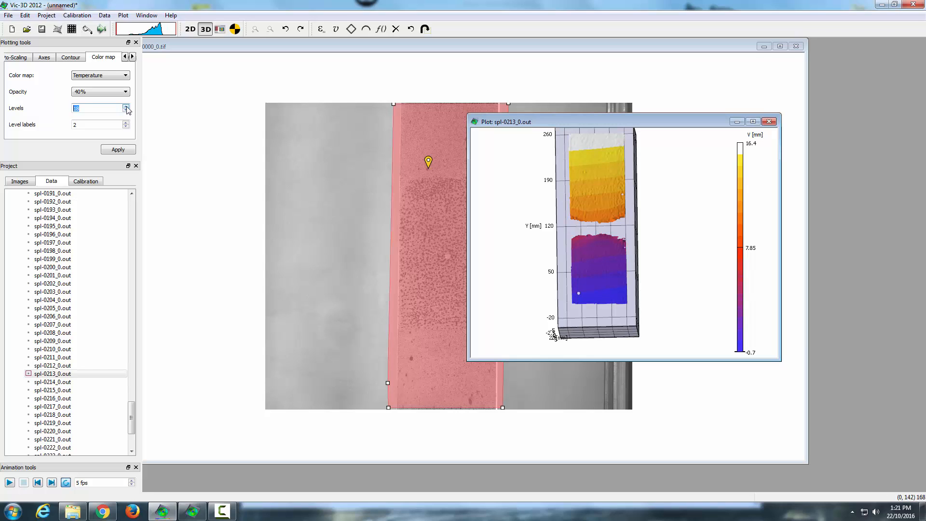
click(126, 107)
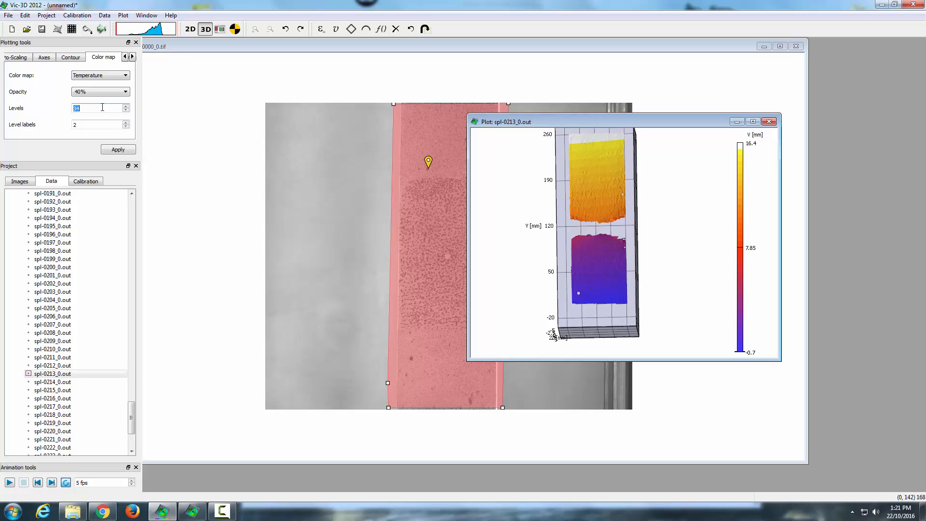
click(125, 123)
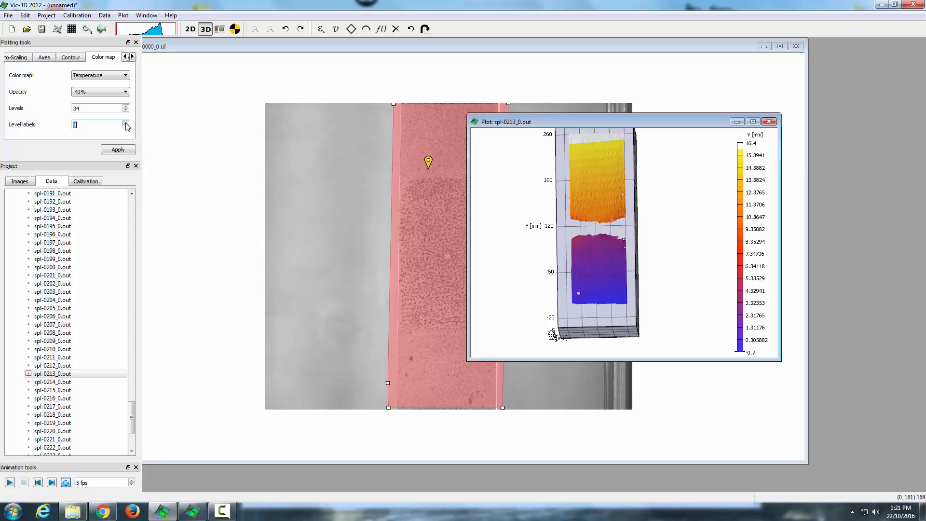
click(126, 123)
click(126, 122)
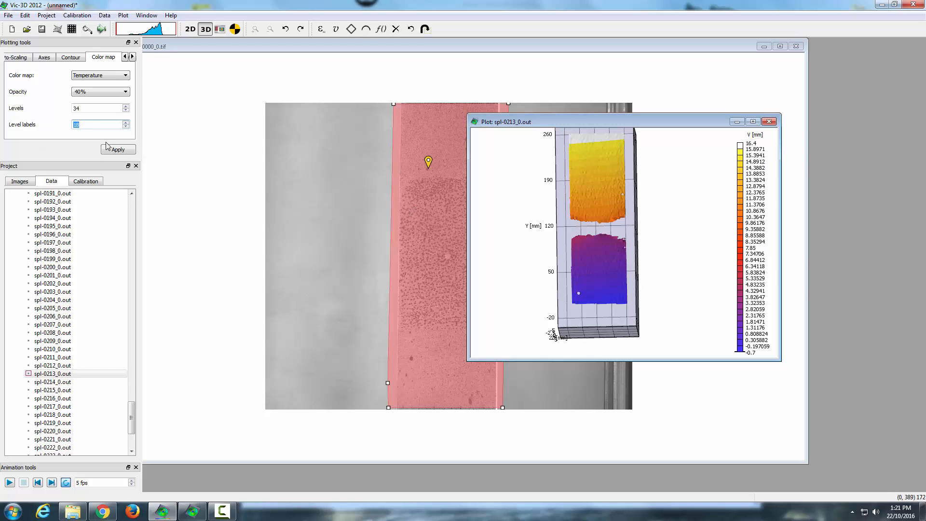
click(126, 127)
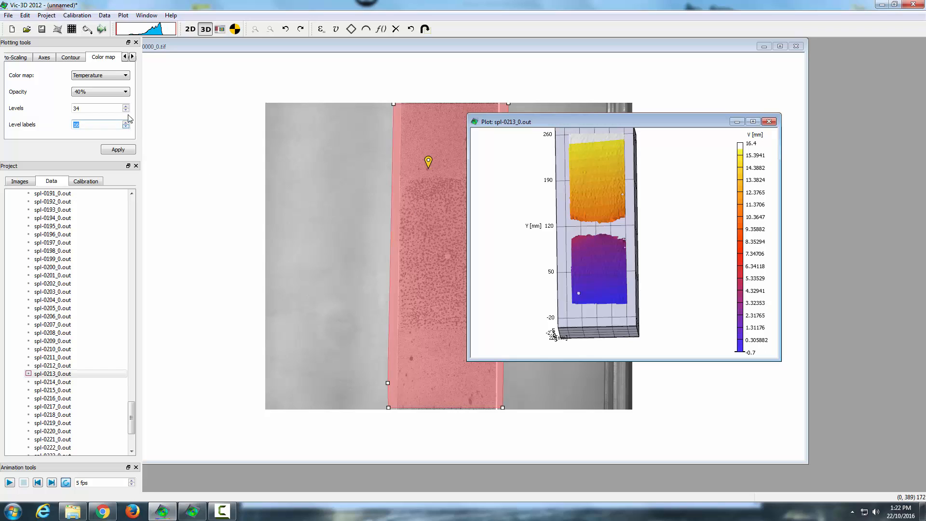
Step: Try the color map with 24 levels and 24 level labels, and with 96 levels and 9 level labels
double_click(95, 107)
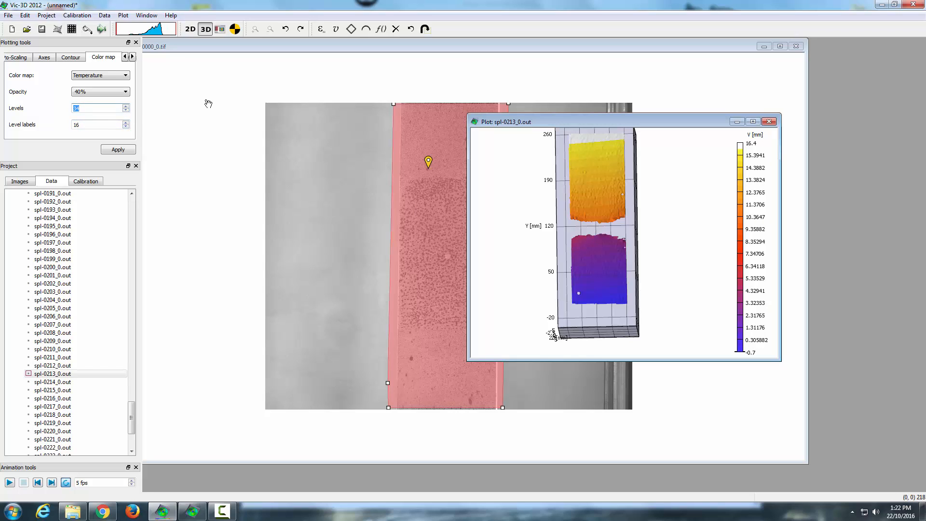
text(24)
key(Tab)
text(2)
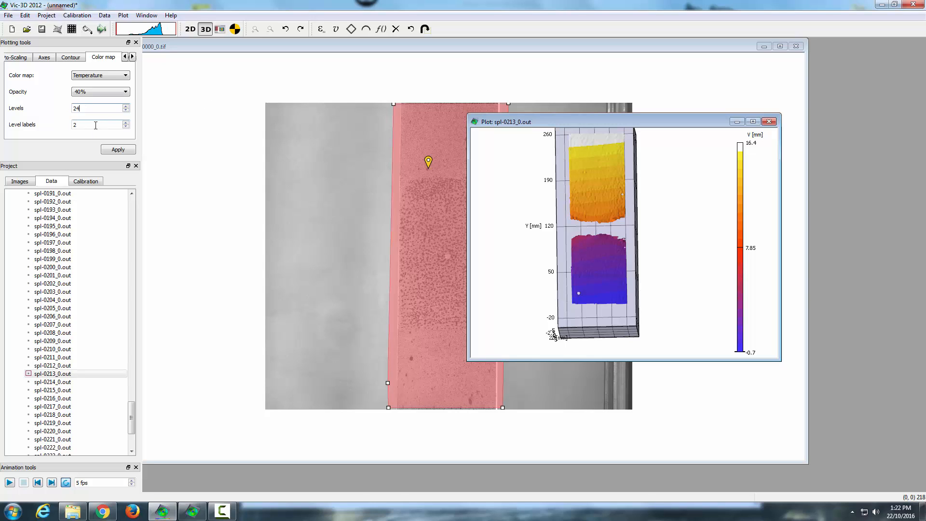
key(Tab)
text(4)
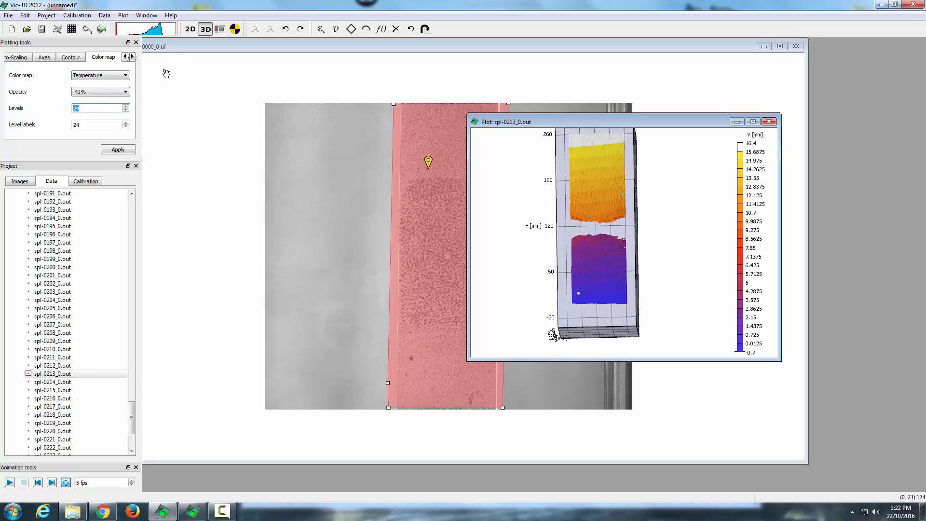
text(96)
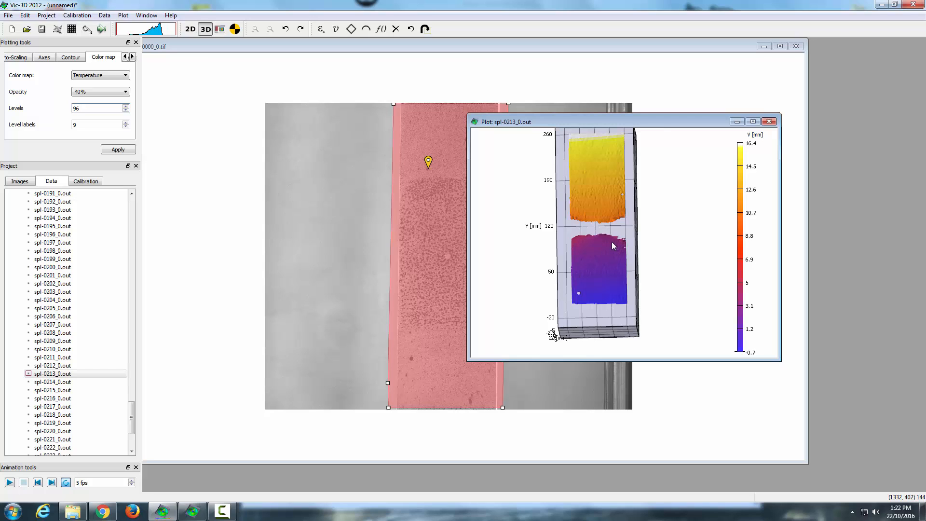
Step: Set both the color map levels and the level labels to 24 and apply the settings
double_click(97, 106)
text(24)
key(Tab)
text(2)
key(Return)
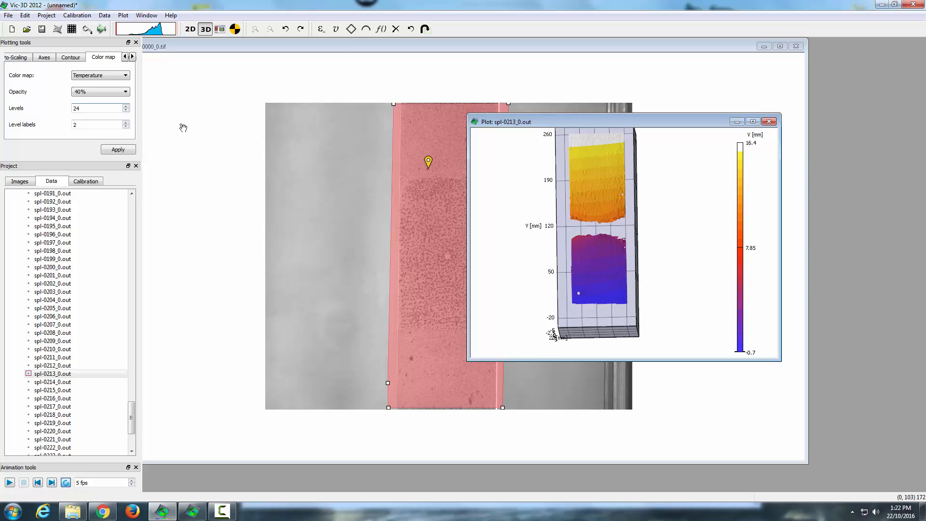
text(4)
key(Return)
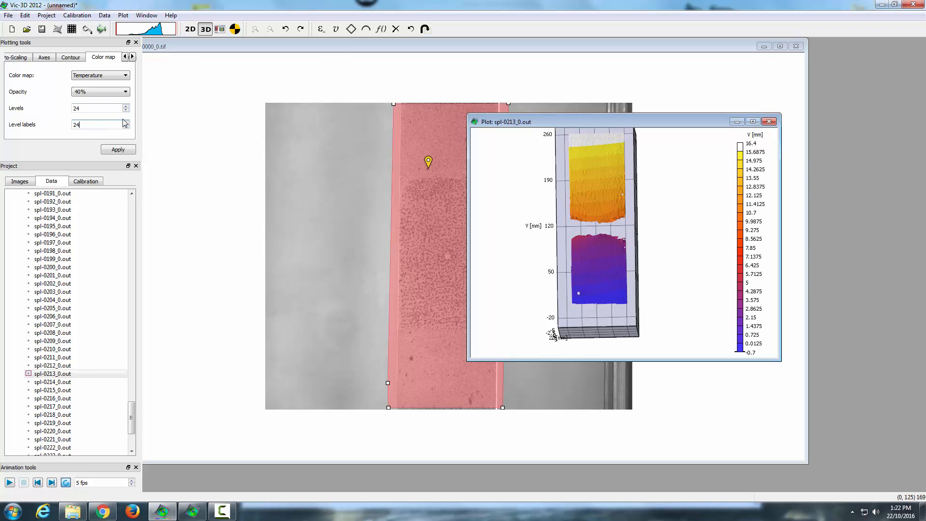
click(118, 150)
Step: Switch the V displacement plot from the 3D surface to the 2D plot
right_click(535, 193)
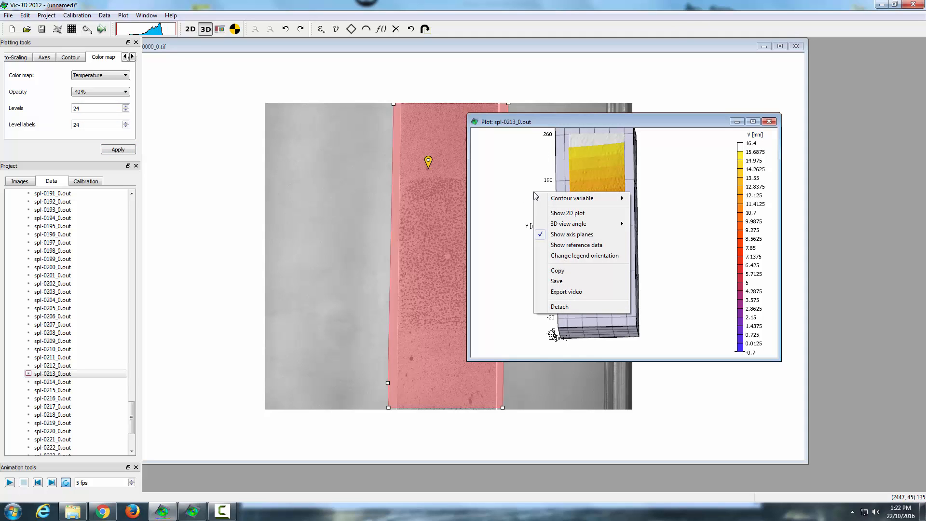
click(584, 214)
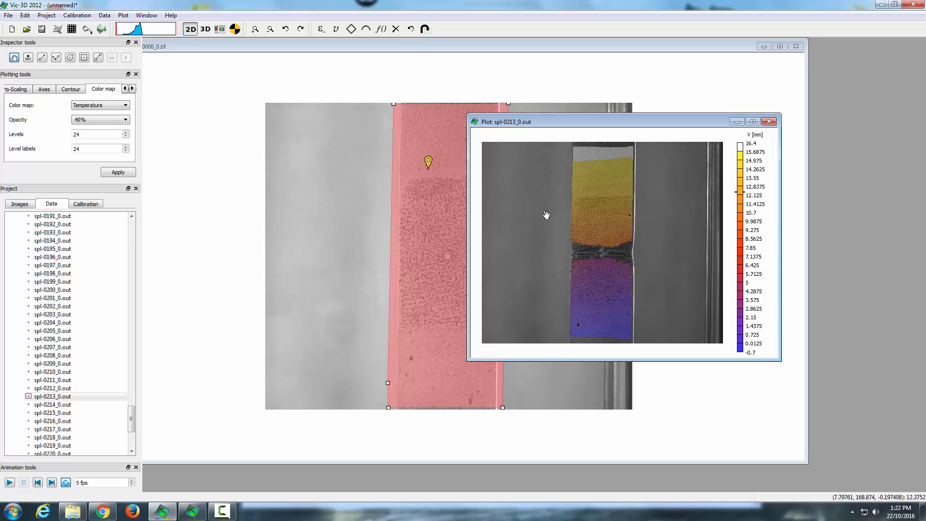
Step: Switch the 2D plot back and forth between its two camera views to compare them
right_click(575, 223)
click(608, 256)
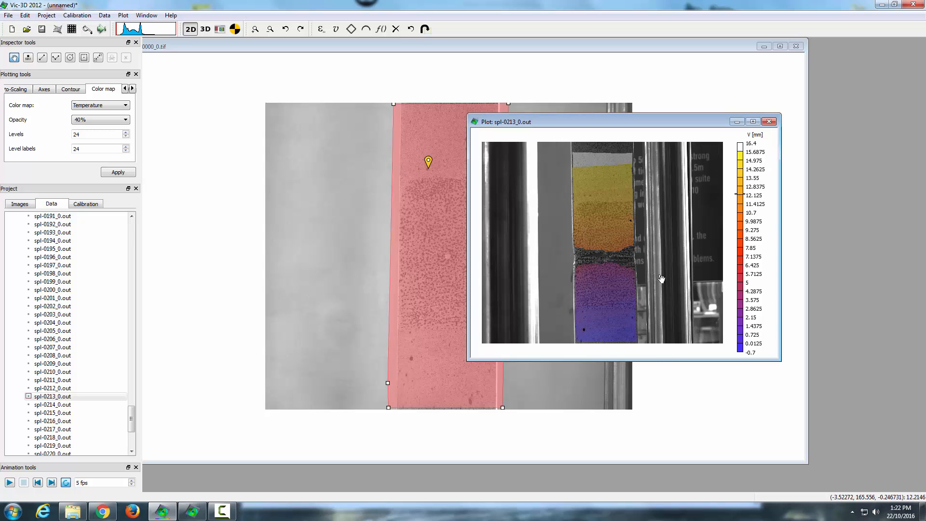
right_click(551, 215)
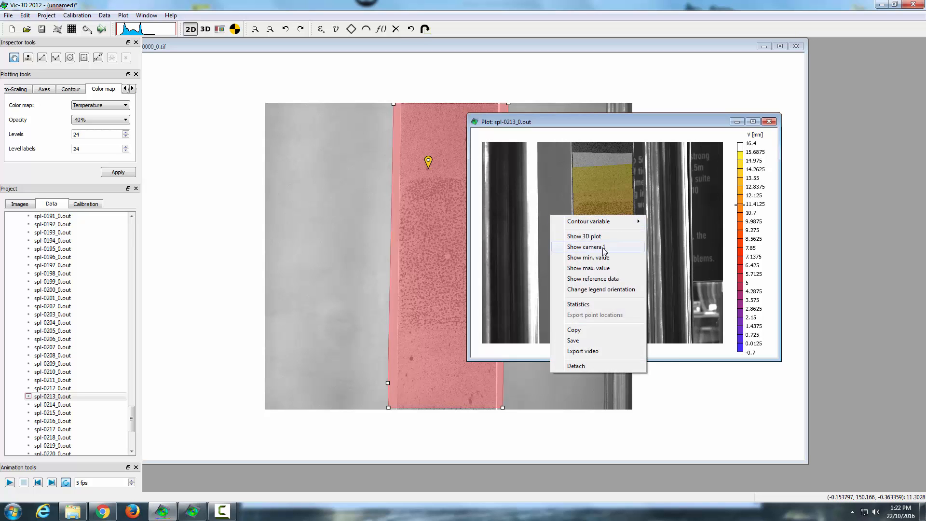
click(603, 250)
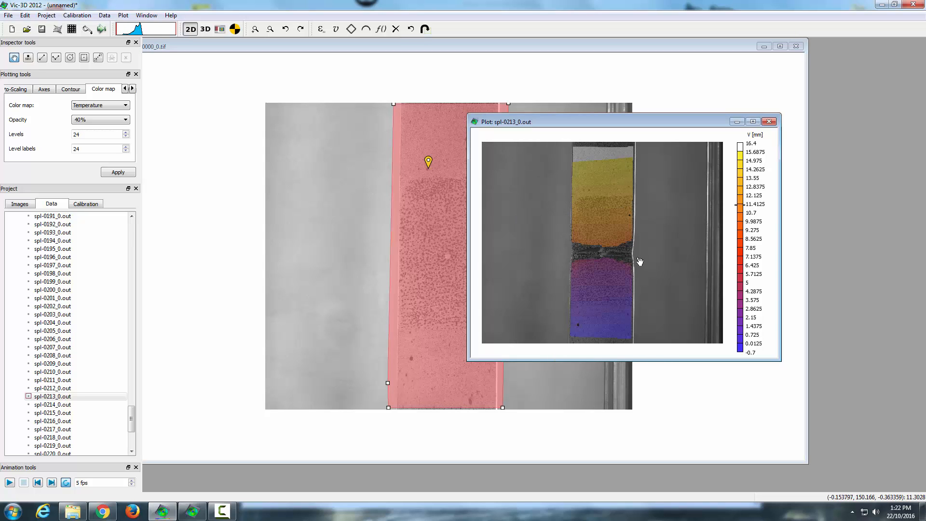
right_click(551, 217)
click(532, 199)
right_click(536, 194)
click(562, 225)
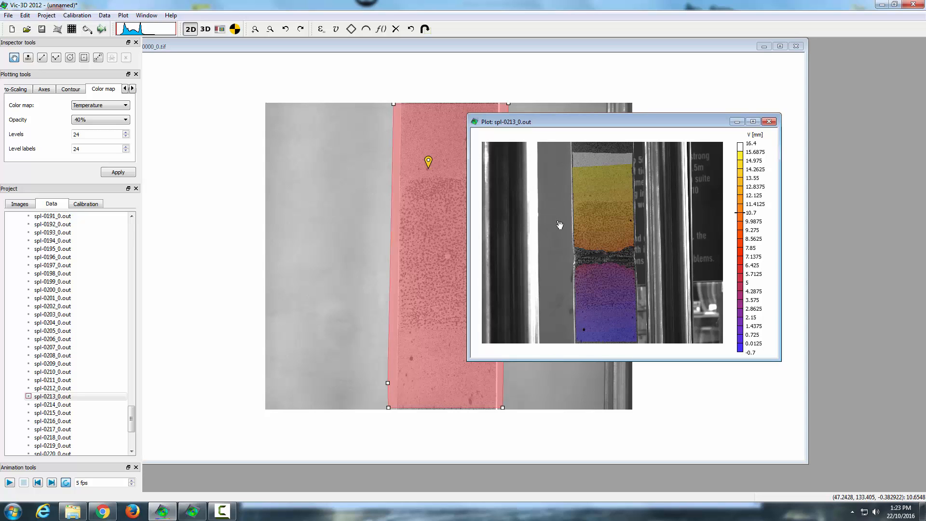
right_click(545, 218)
click(584, 249)
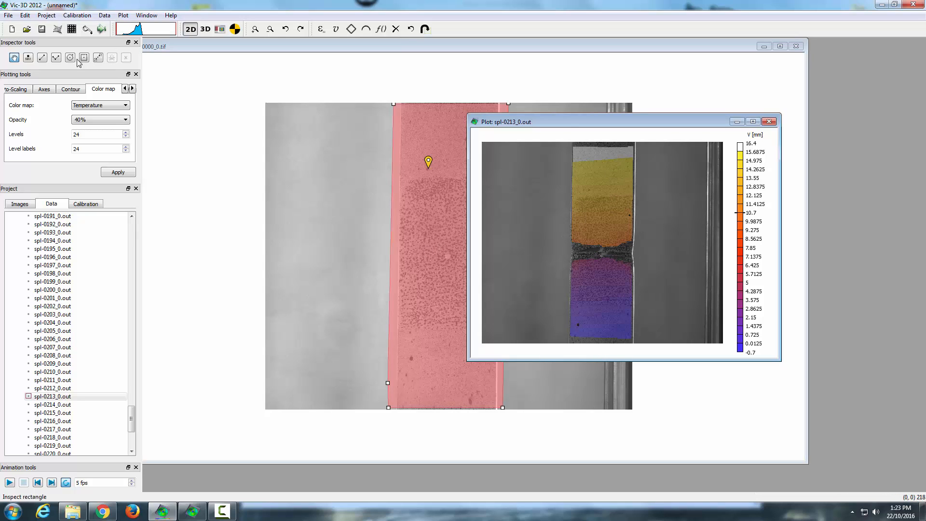
Step: Try contour overlay opacities of 70% and 60% on the 2D plot
click(127, 119)
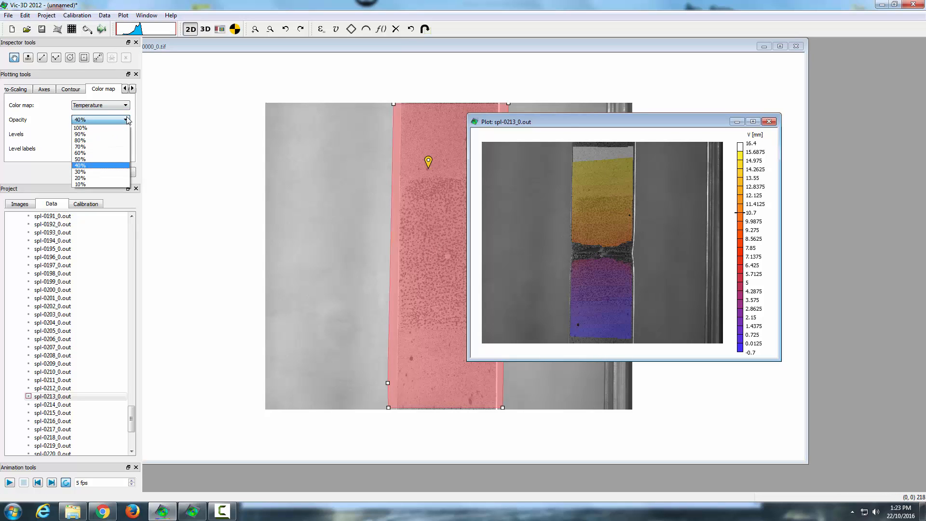
click(81, 146)
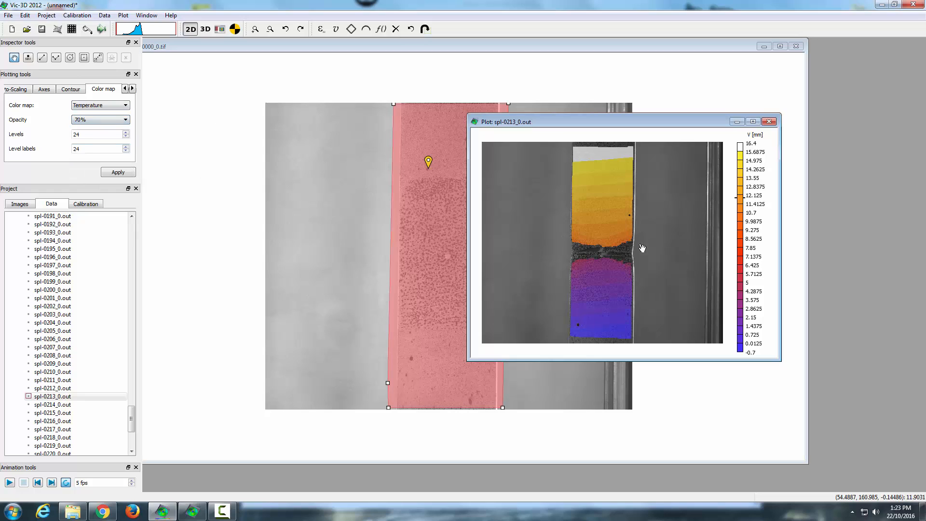
click(117, 120)
click(81, 153)
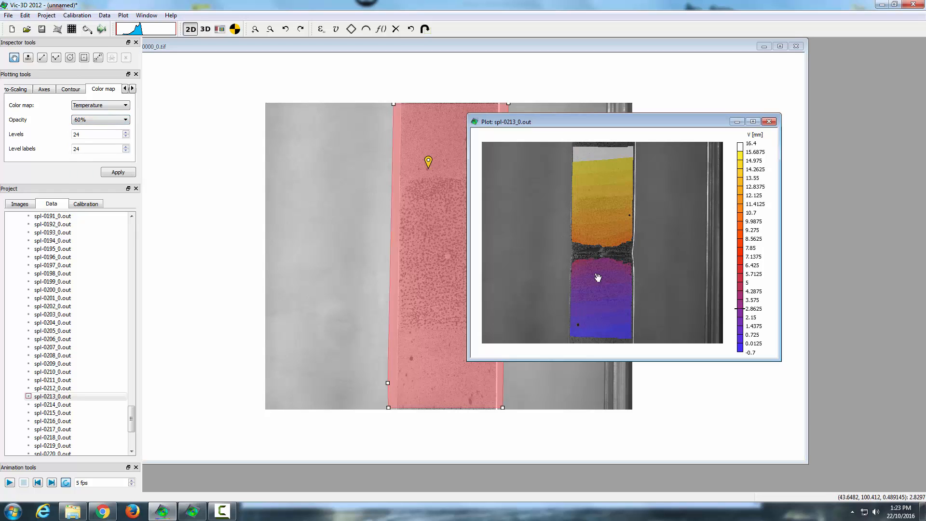
Step: Set the contour overlay opacity to 50% and apply the color map settings
click(126, 121)
click(86, 160)
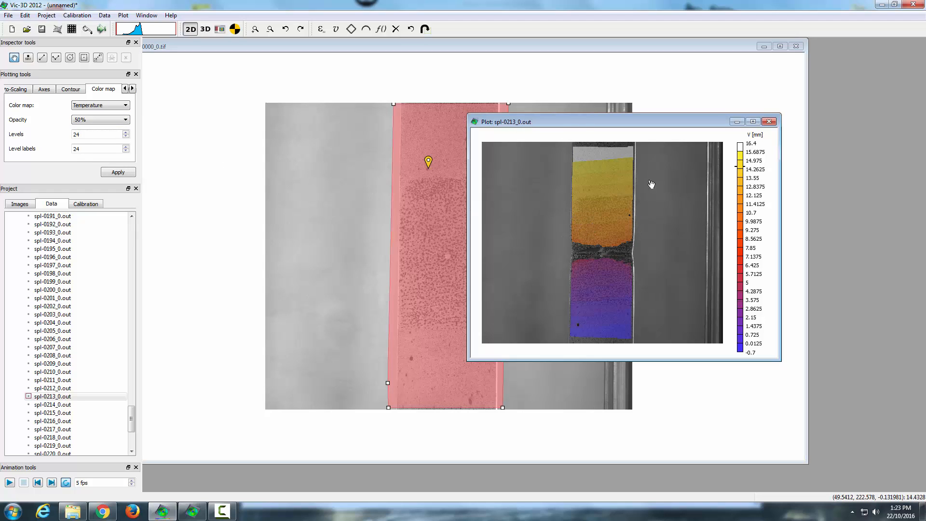
click(114, 172)
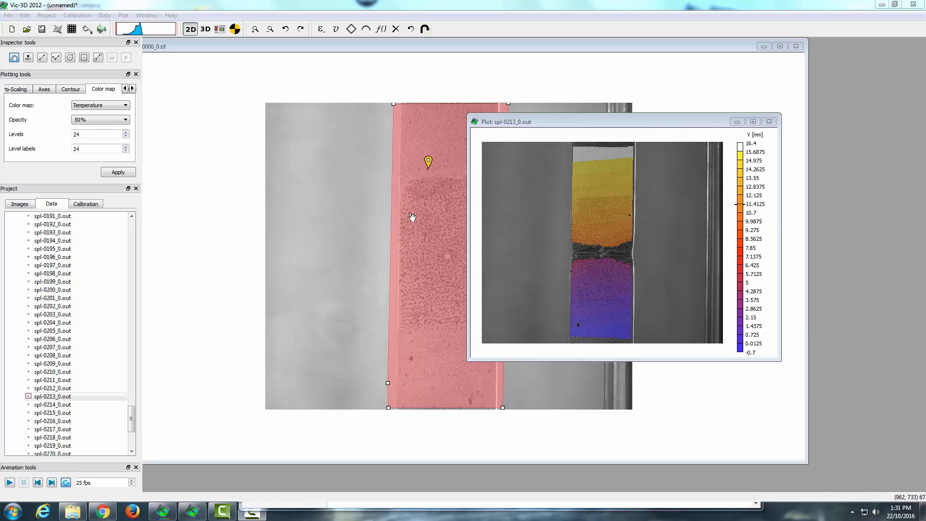
Step: Play the data animation with Auto-rescale contour enabled, and stop it
click(10, 482)
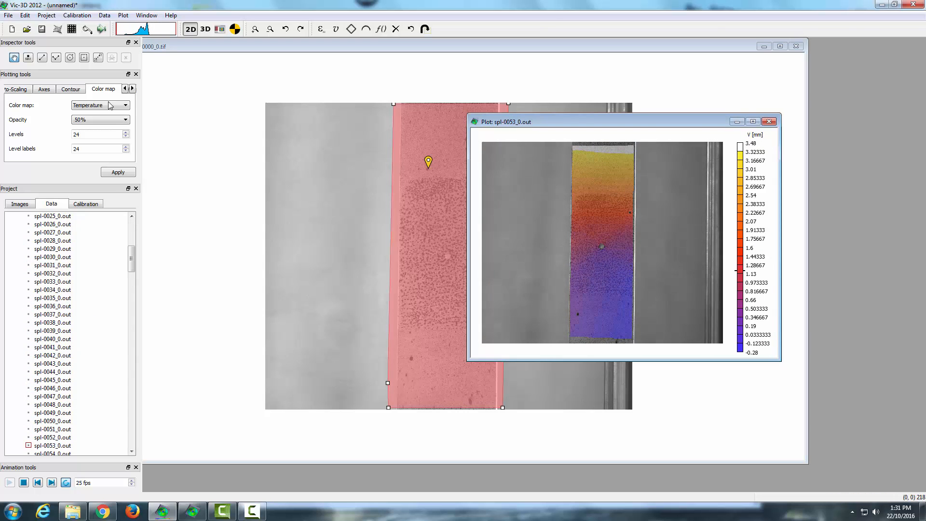
click(4, 90)
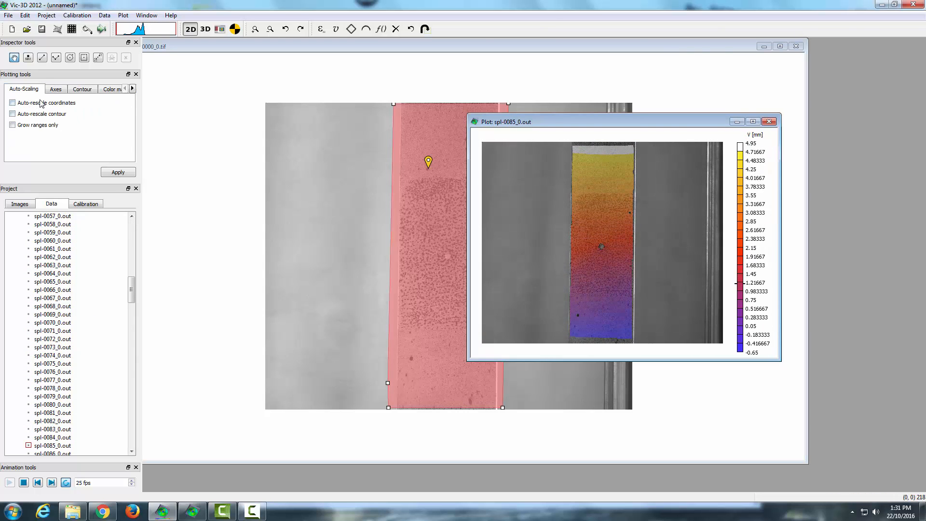
click(44, 115)
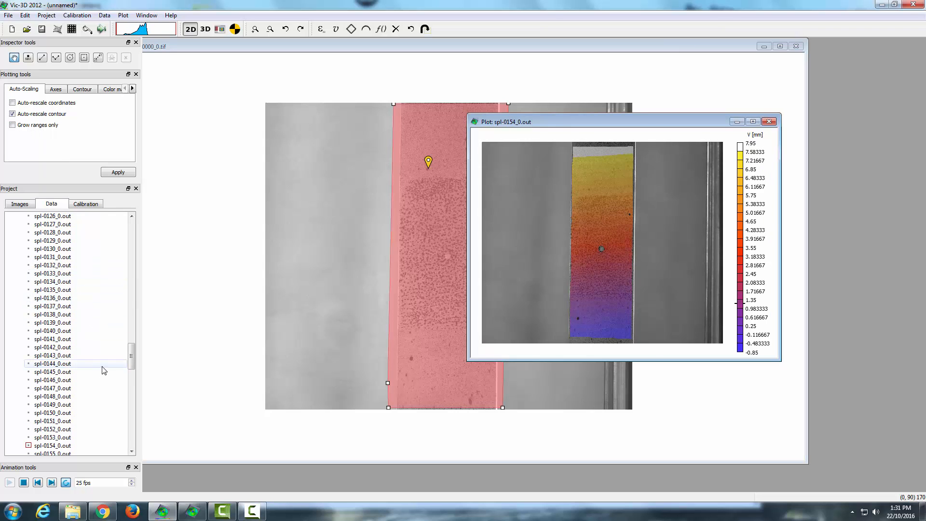
click(23, 483)
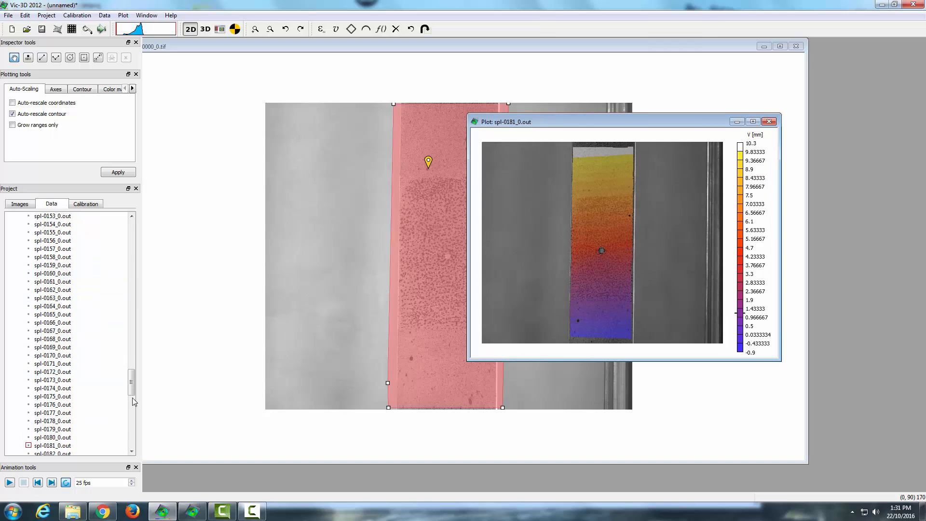
Step: Enable Grow ranges only for the contour auto-scaling and replay the data animation
drag(133, 386, 137, 406)
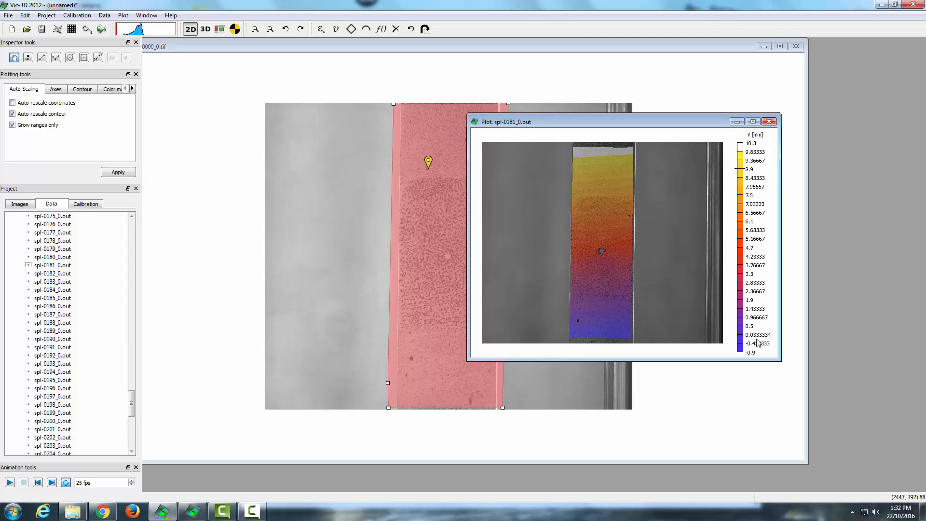
click(9, 483)
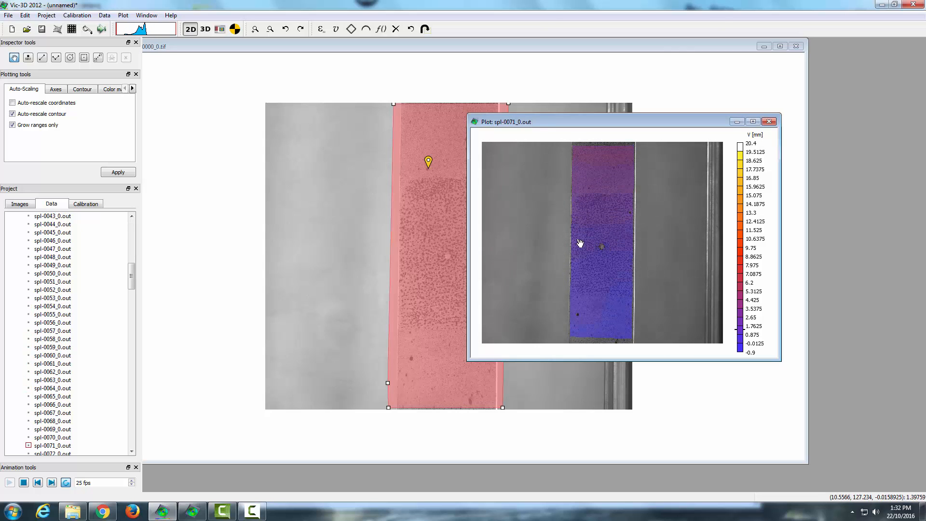
Step: Turn off Grow ranges only for the contour auto-scaling and apply the setting
click(30, 126)
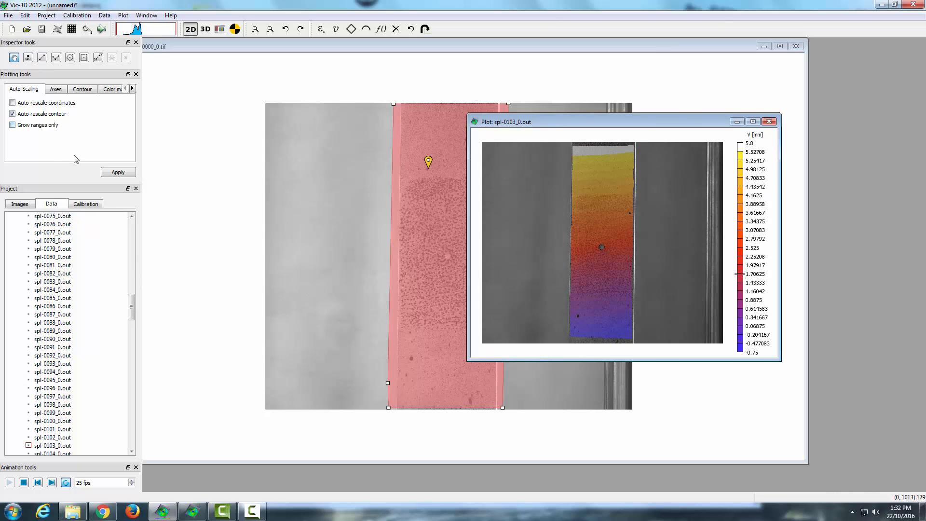
click(125, 173)
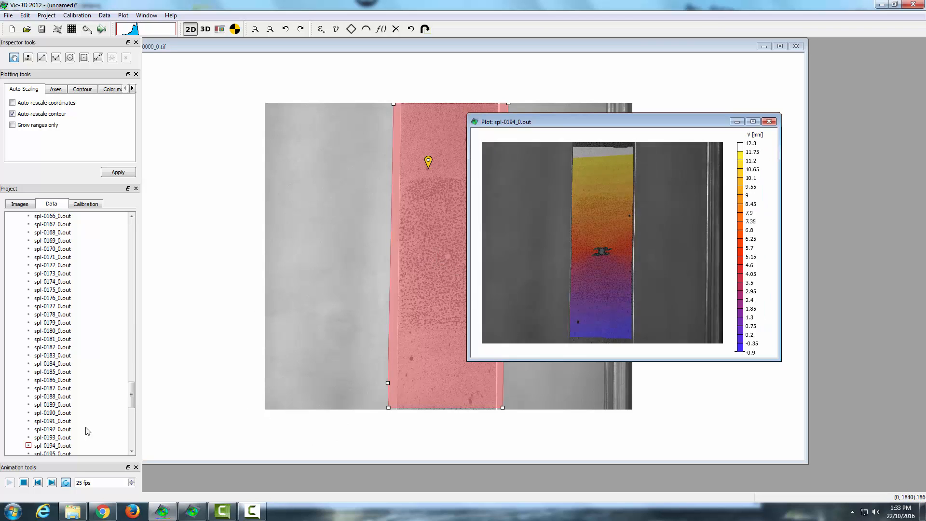
right_click(575, 239)
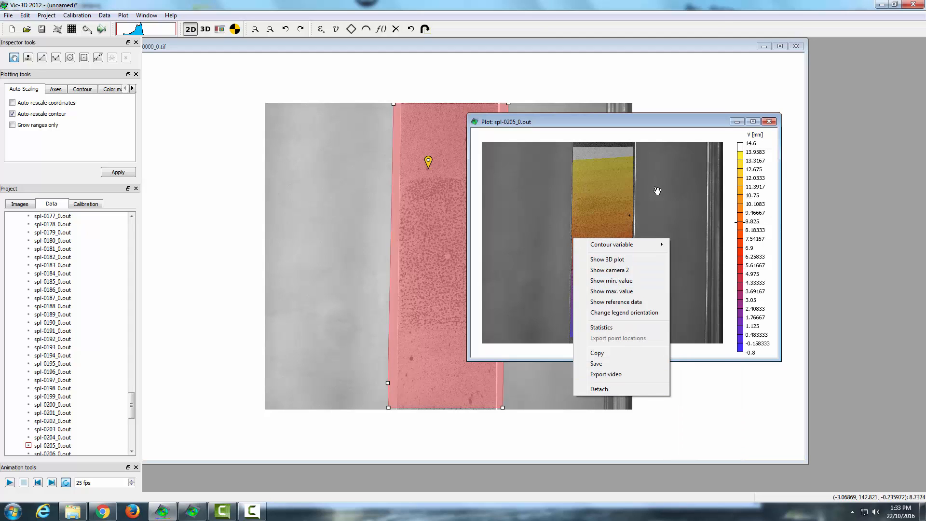
click(761, 137)
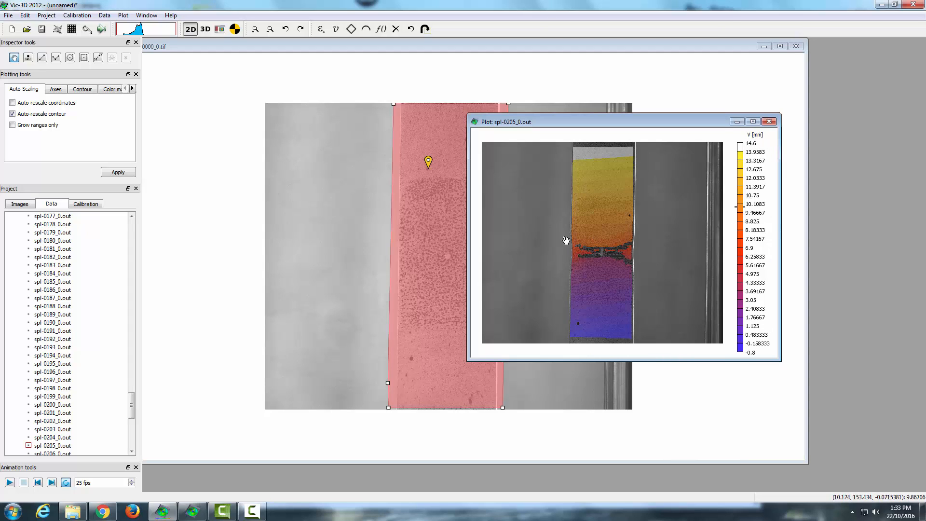
right_click(604, 261)
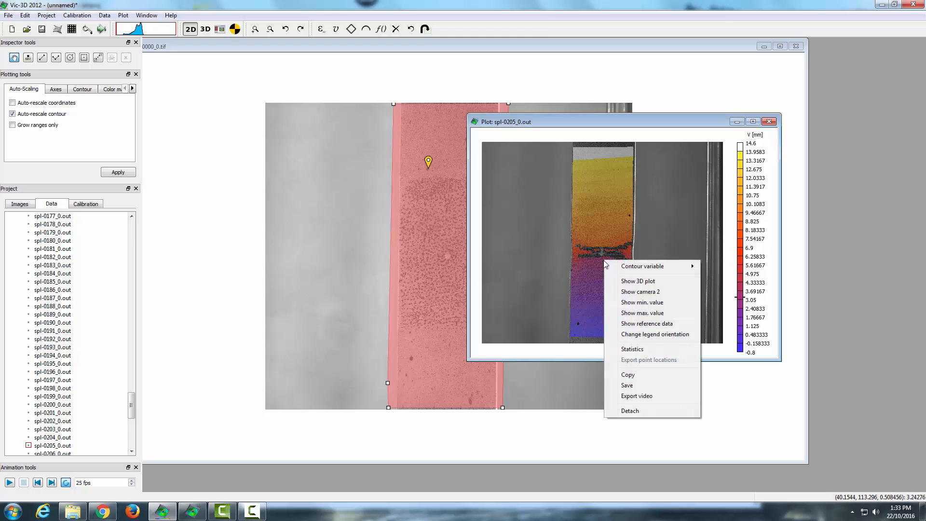
click(637, 396)
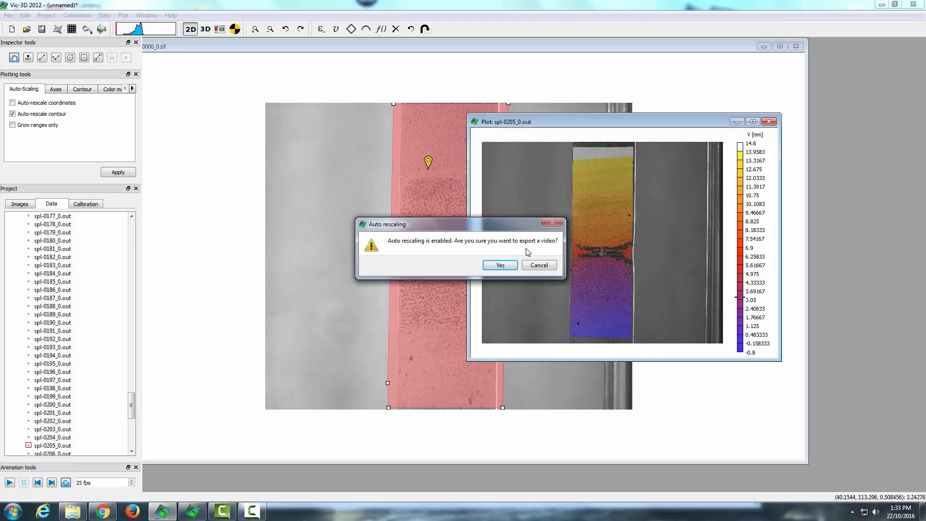
click(501, 266)
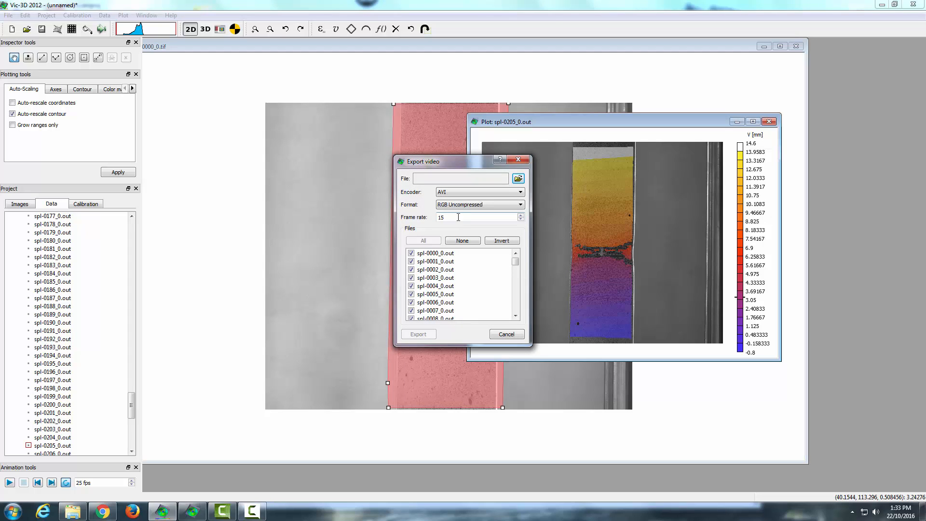
click(521, 192)
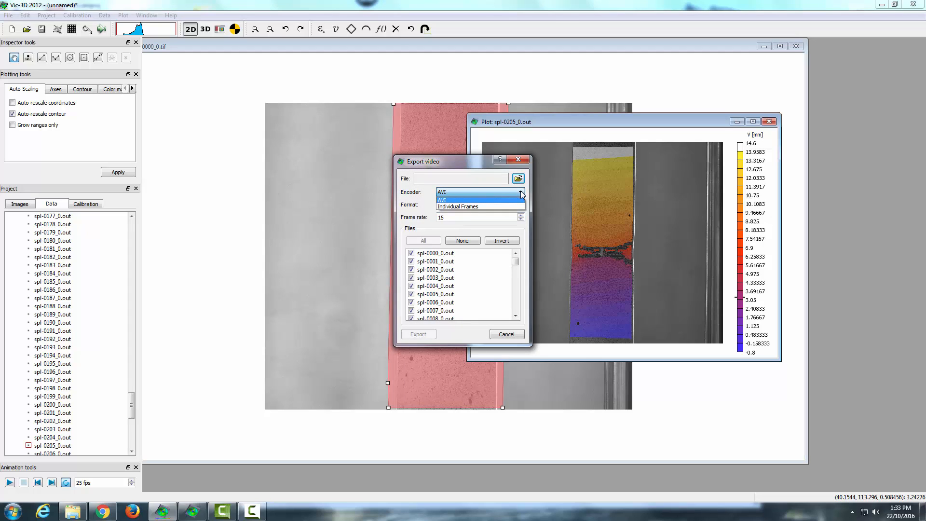
click(449, 199)
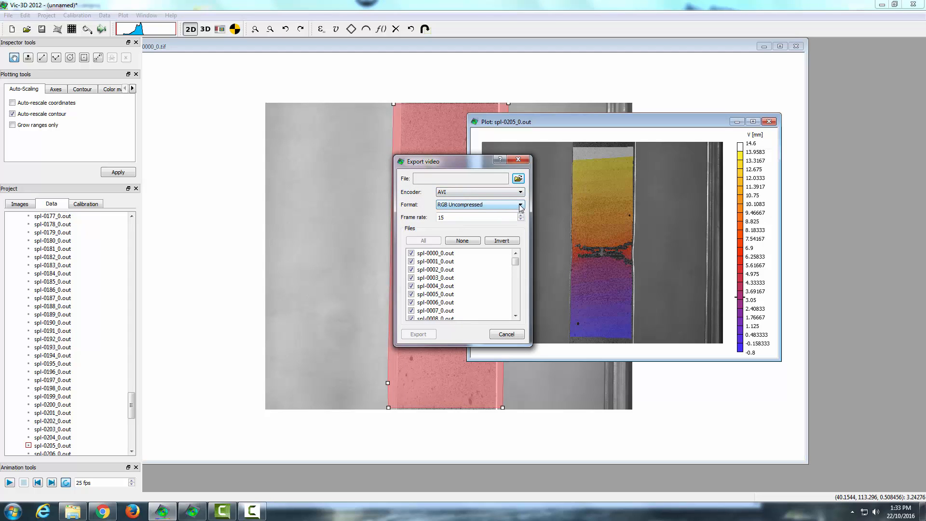
click(521, 207)
click(522, 204)
click(522, 204)
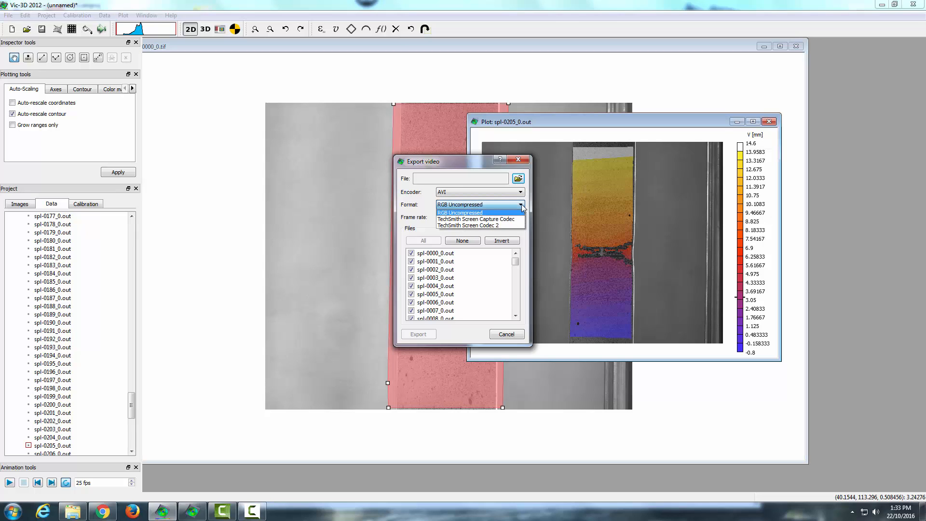
click(522, 204)
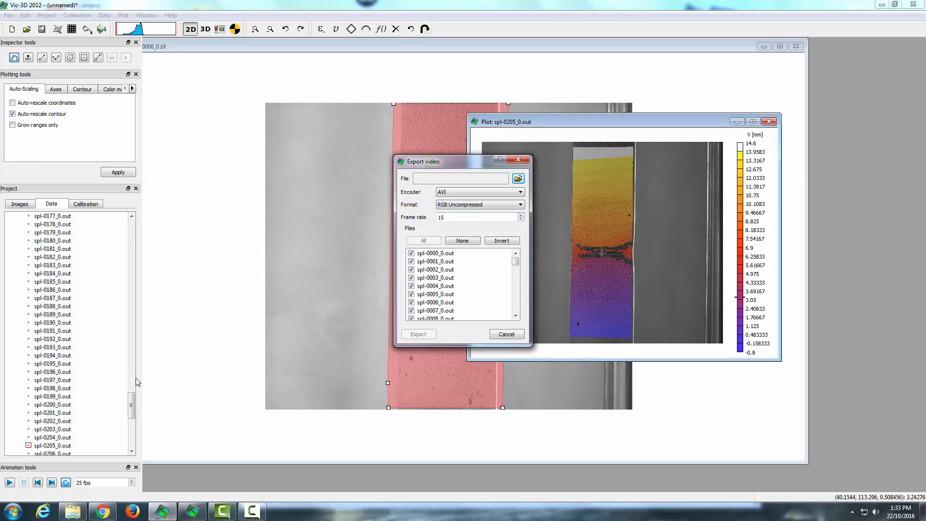
click(506, 334)
scroll(128, 401, down, 10)
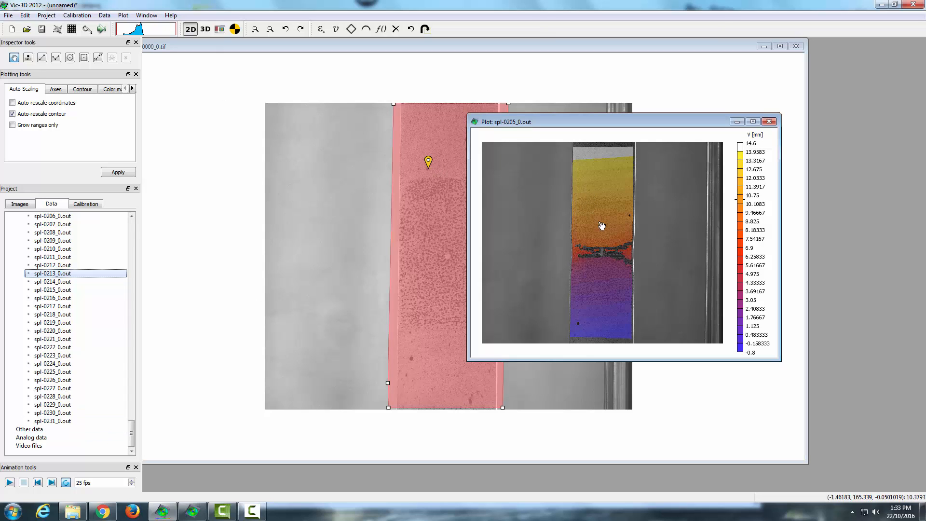
Step: Start a video export of the contour plot, accepting enabled auto-rescaling and keeping the RGB Uncompressed format
right_click(567, 216)
click(609, 351)
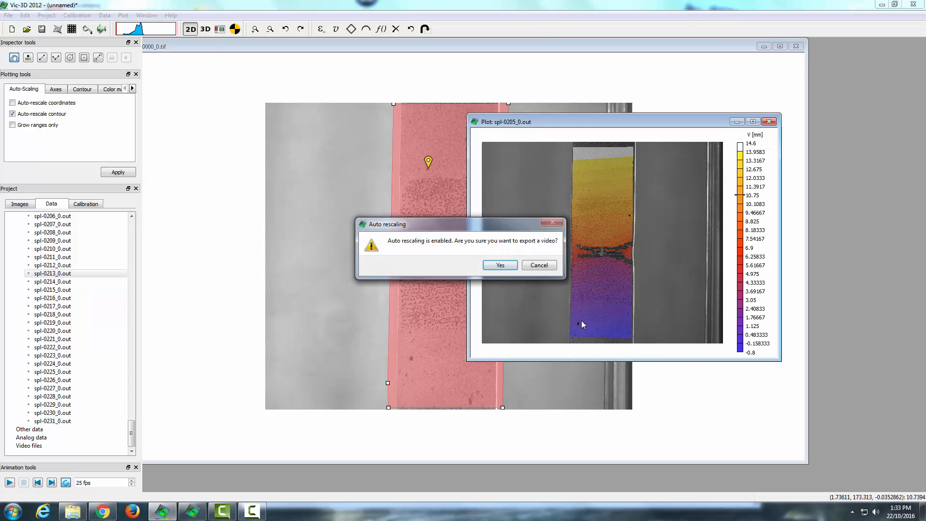
click(498, 266)
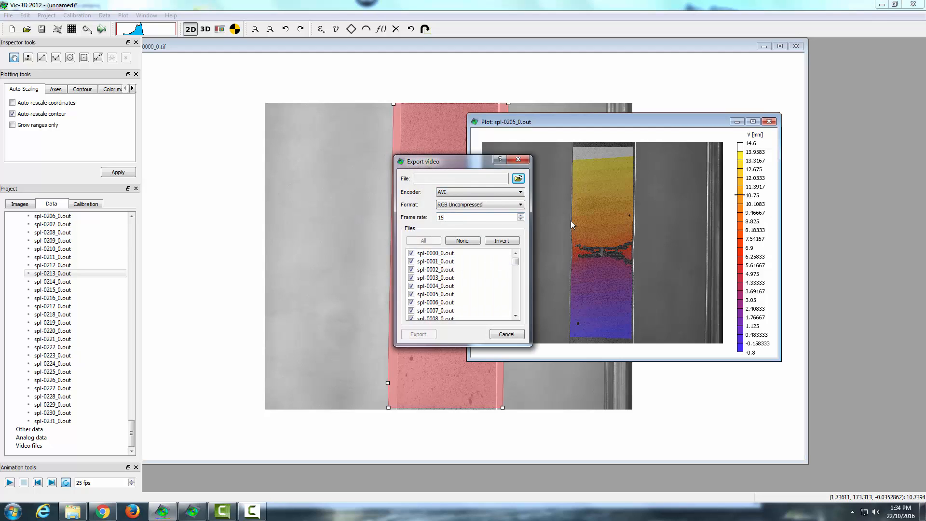
click(520, 207)
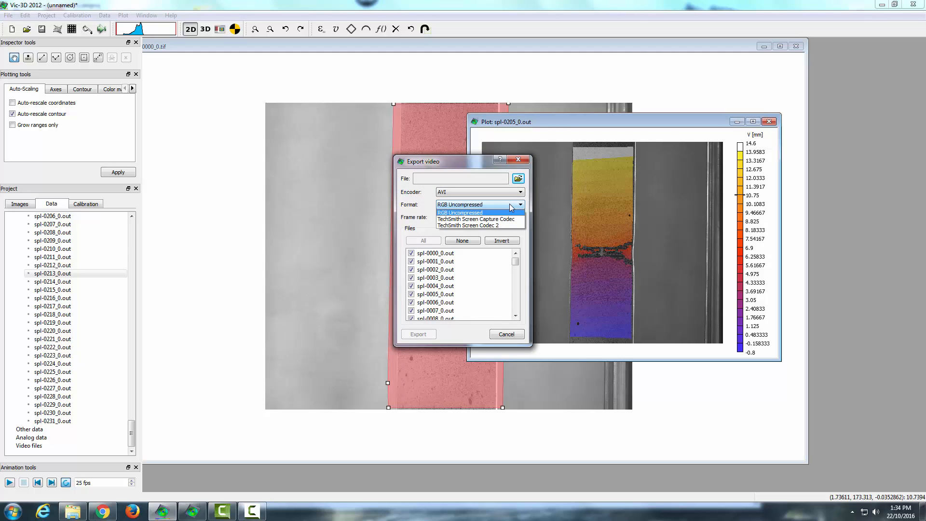
click(509, 204)
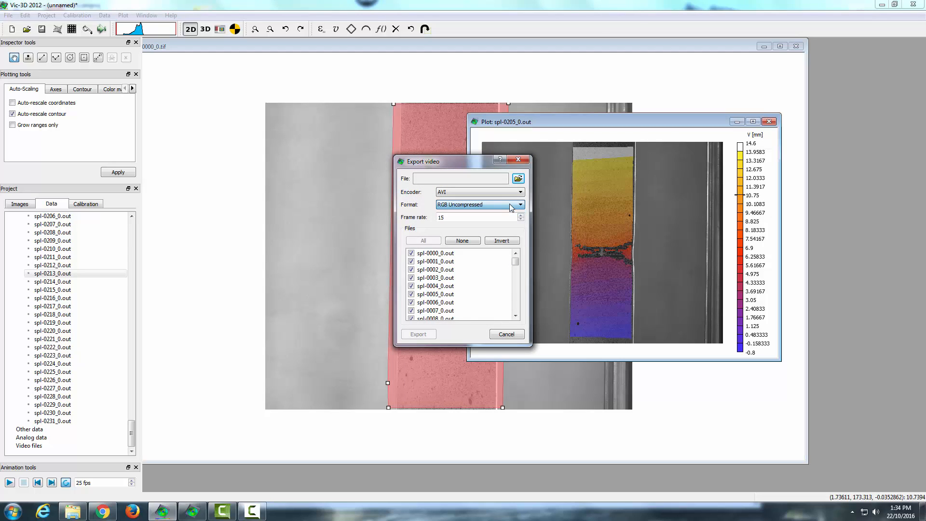
Step: Create a folder named "Exported videos" inside the Tutorial folder and open it as the video's save location
click(517, 180)
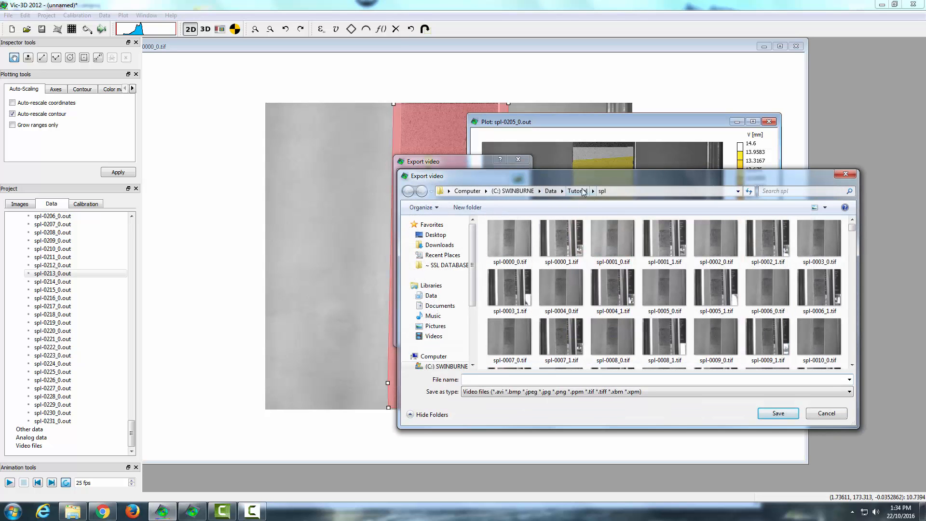
click(578, 191)
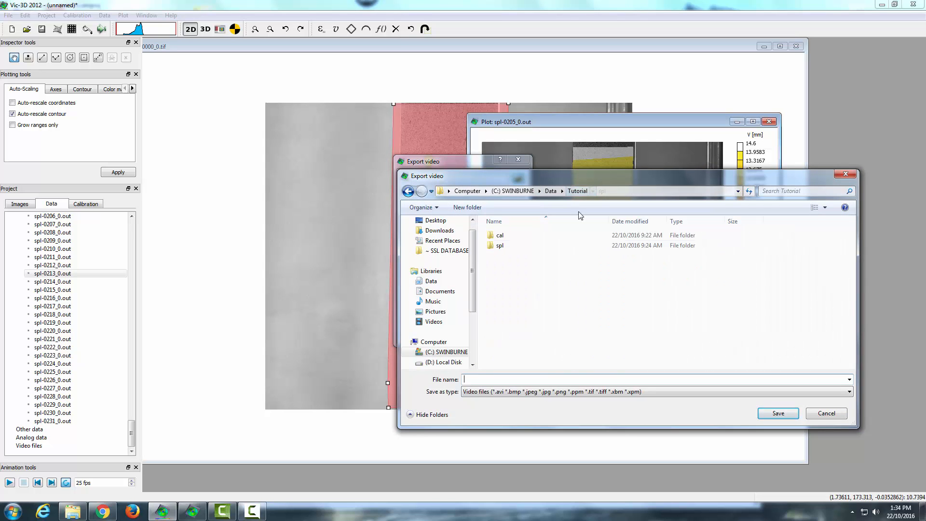
right_click(502, 273)
mouse_move(553, 376)
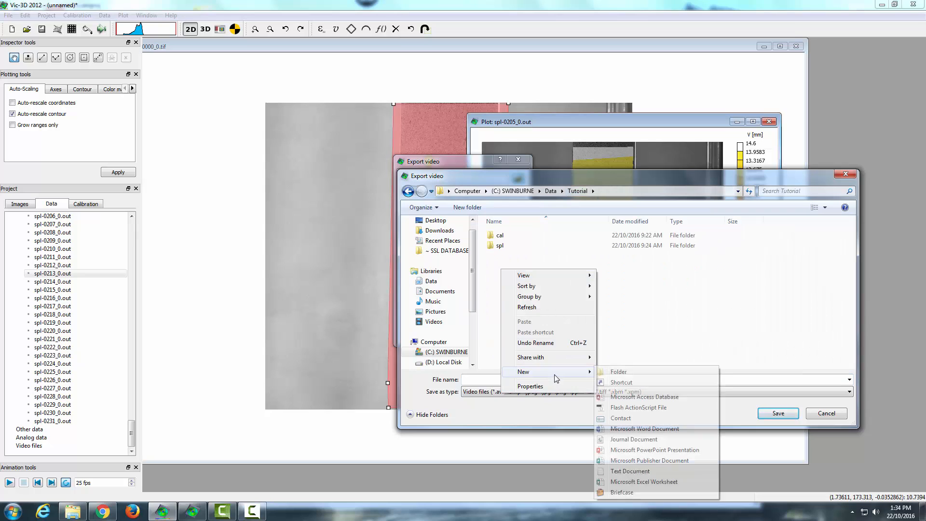
click(641, 372)
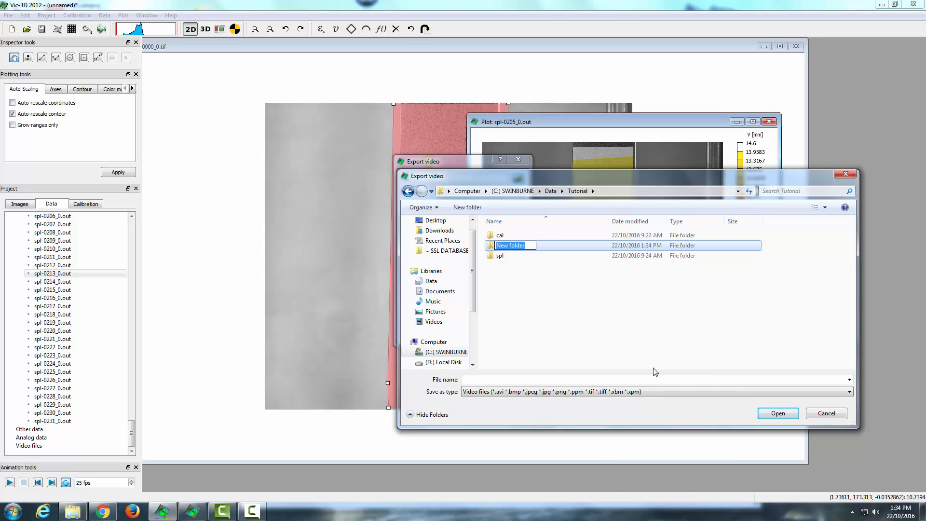
text(Eported videos)
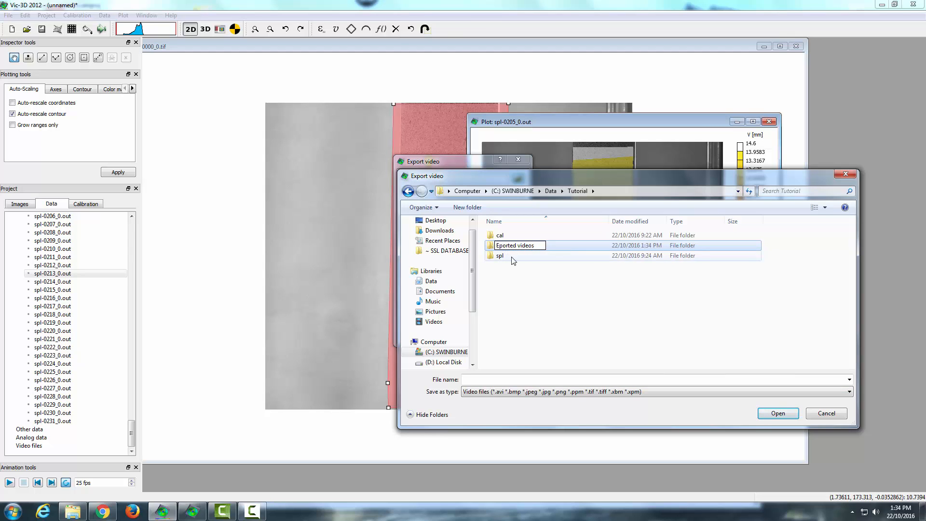
key(Return)
double_click(525, 247)
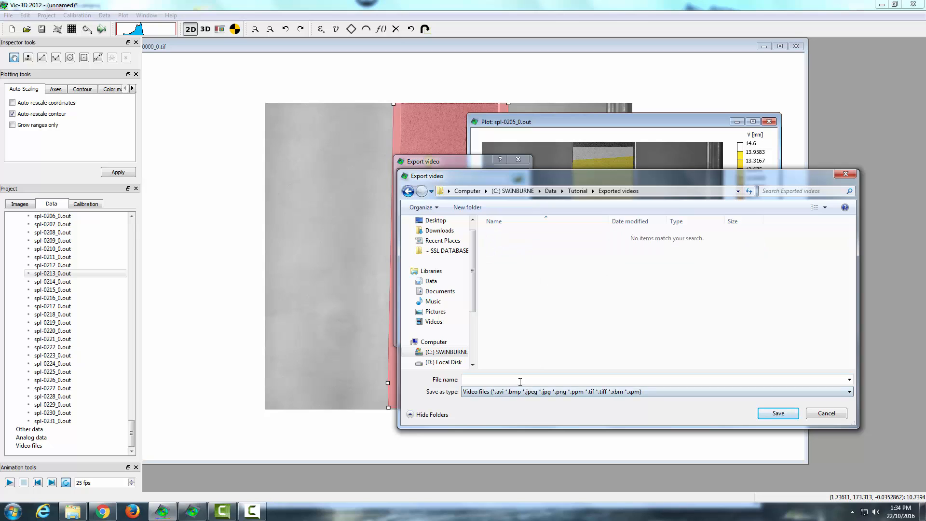
Step: Name the video file "Tutorial export - V disp" and export it
click(547, 379)
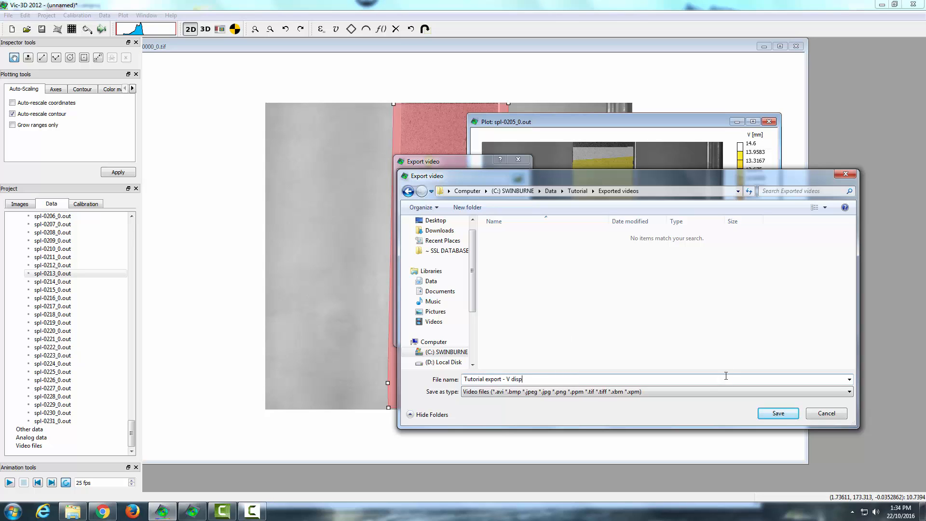
click(778, 413)
click(419, 334)
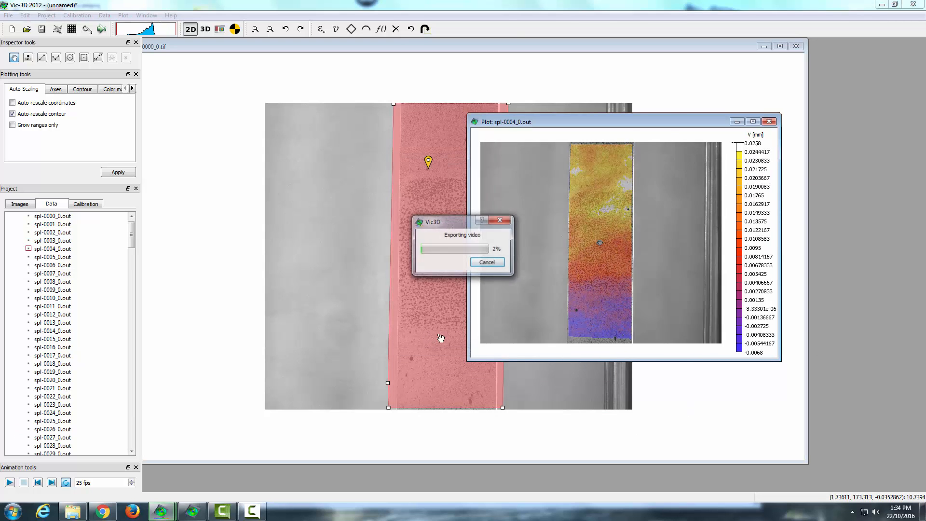